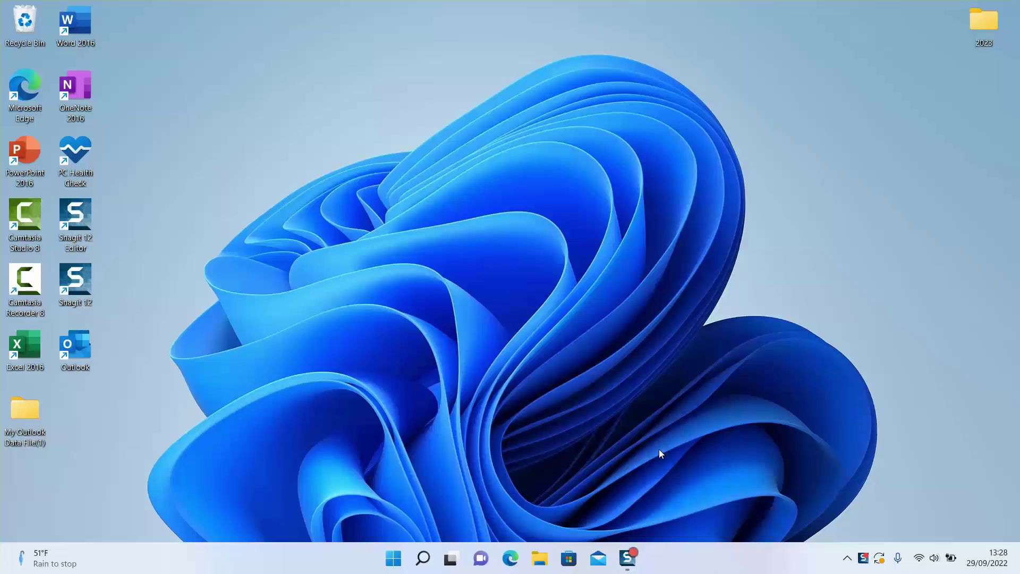
Search Bing in Edge for 'download windows 11' and note the microsoft.com address in the first result.
{"action": "left_click", "coordinate": [510, 558]}
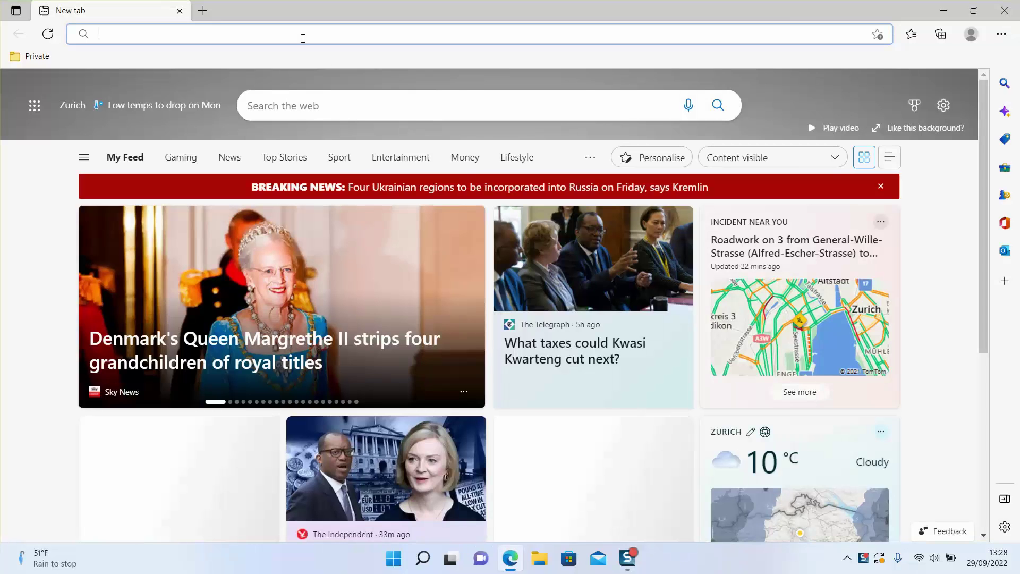
{"action": "type", "text": "downl"}
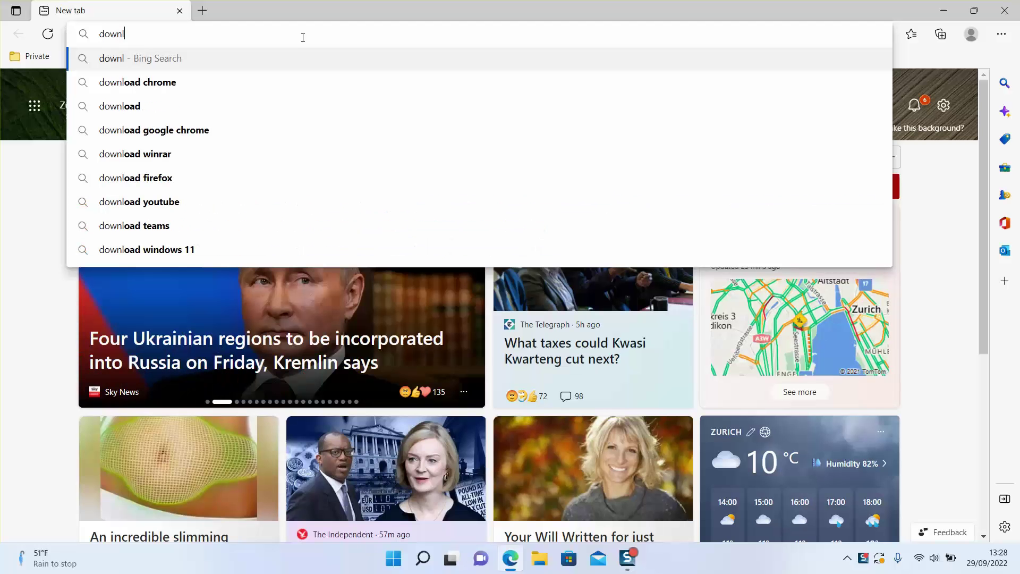
{"action": "type", "text": "oad windows 11"}
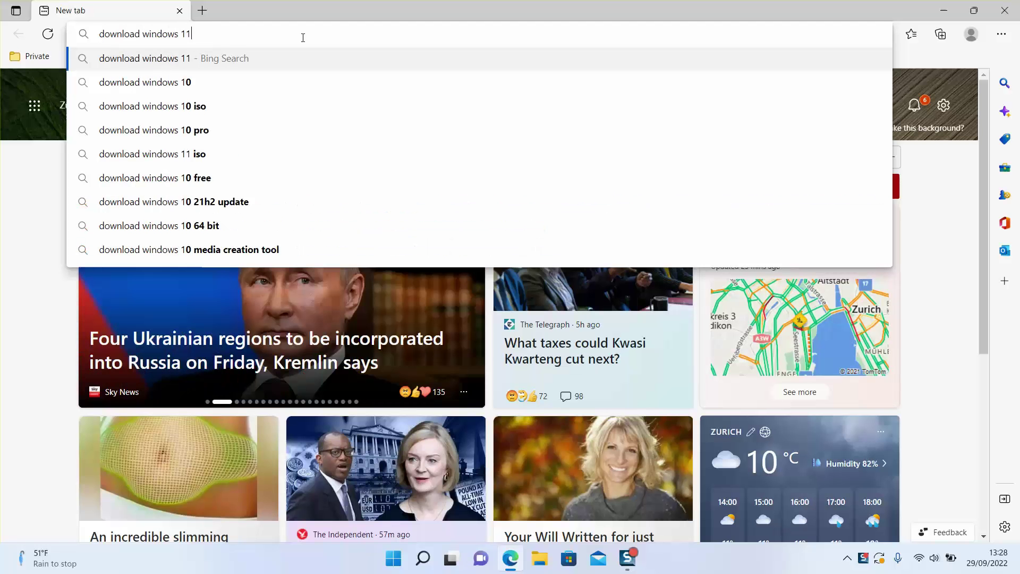
{"action": "key", "text": "Return"}
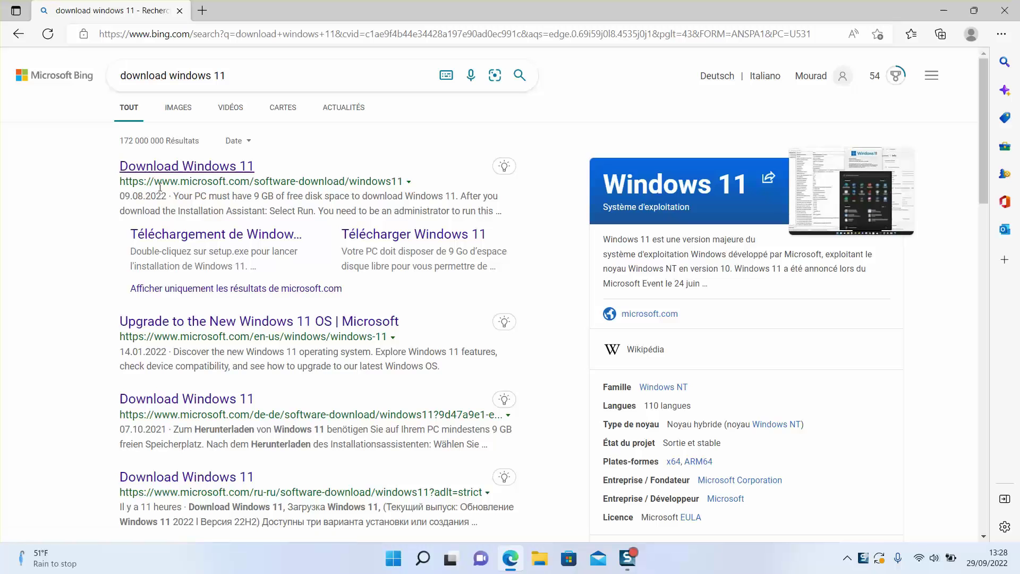
{"action": "left_click_drag", "start_coordinate": [154, 184], "coordinate": [255, 184]}
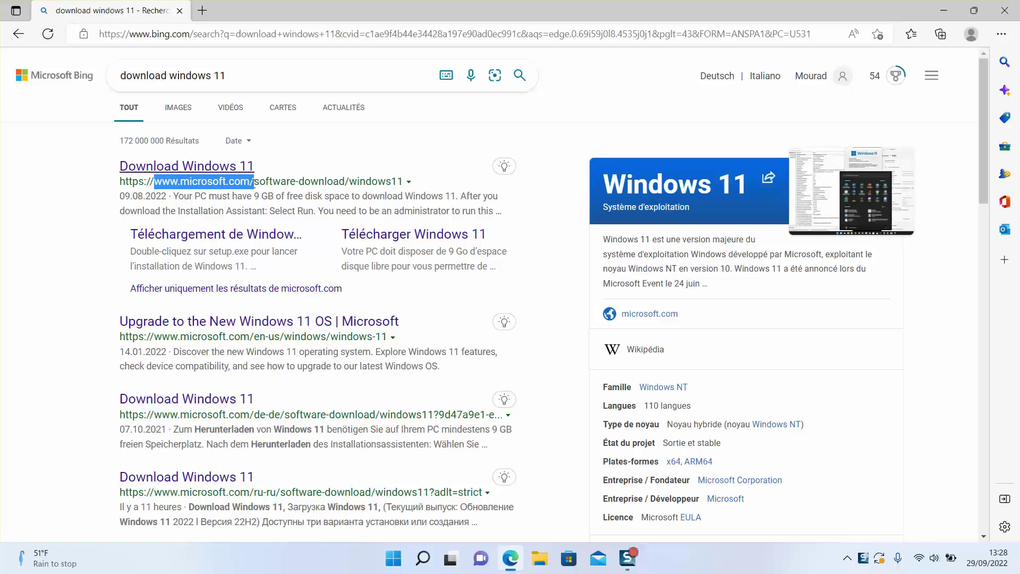
Open the official Download Windows 11 result and locate the Create Windows 11 Installation Media heading.
{"action": "left_click", "coordinate": [216, 170]}
{"action": "scroll", "coordinate": [196, 382], "scroll_direction": "down", "scroll_amount": 2}
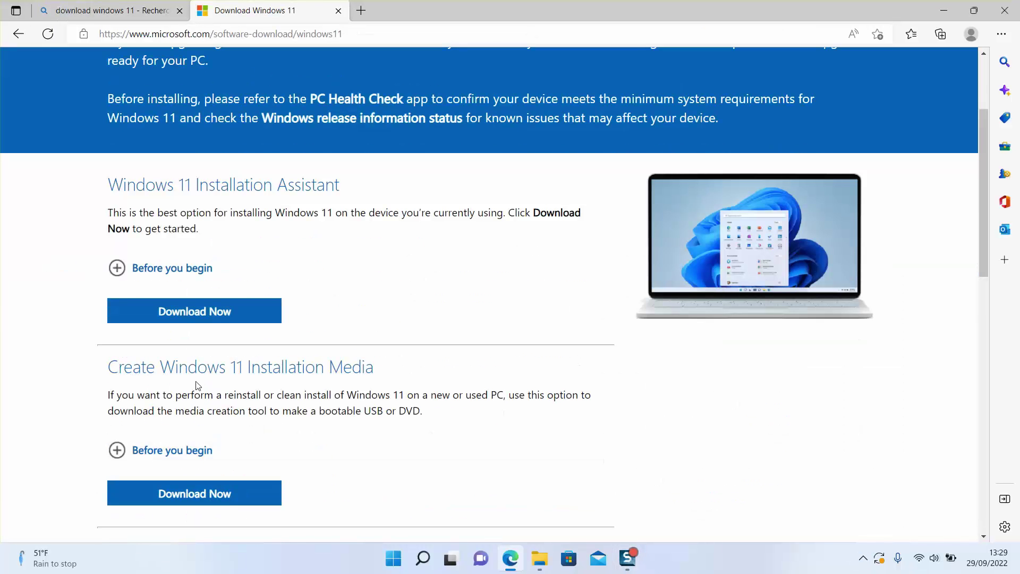
{"action": "scroll", "coordinate": [32, 251], "scroll_direction": "down", "scroll_amount": 2}
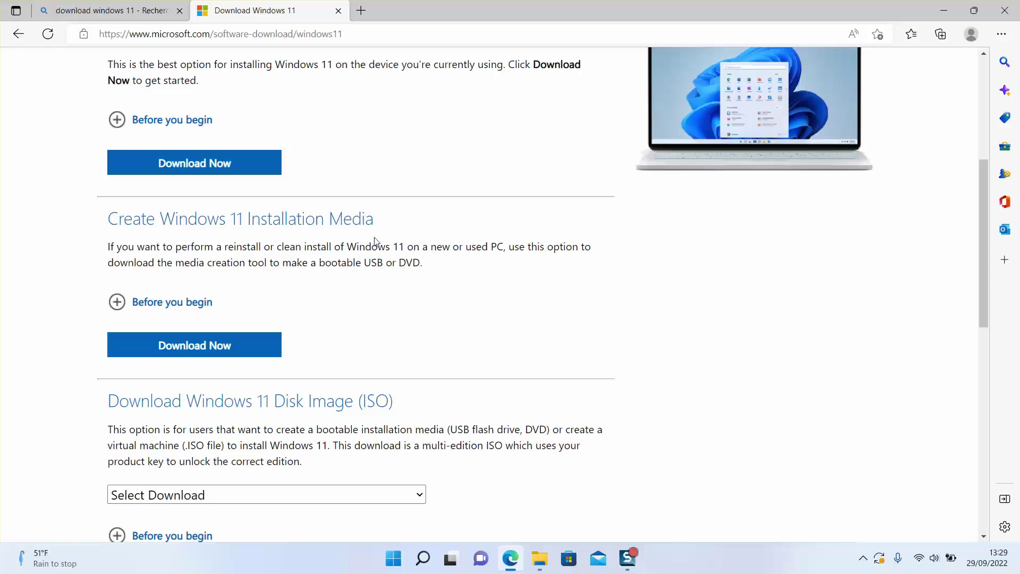
{"action": "left_click_drag", "start_coordinate": [384, 225], "coordinate": [242, 225]}
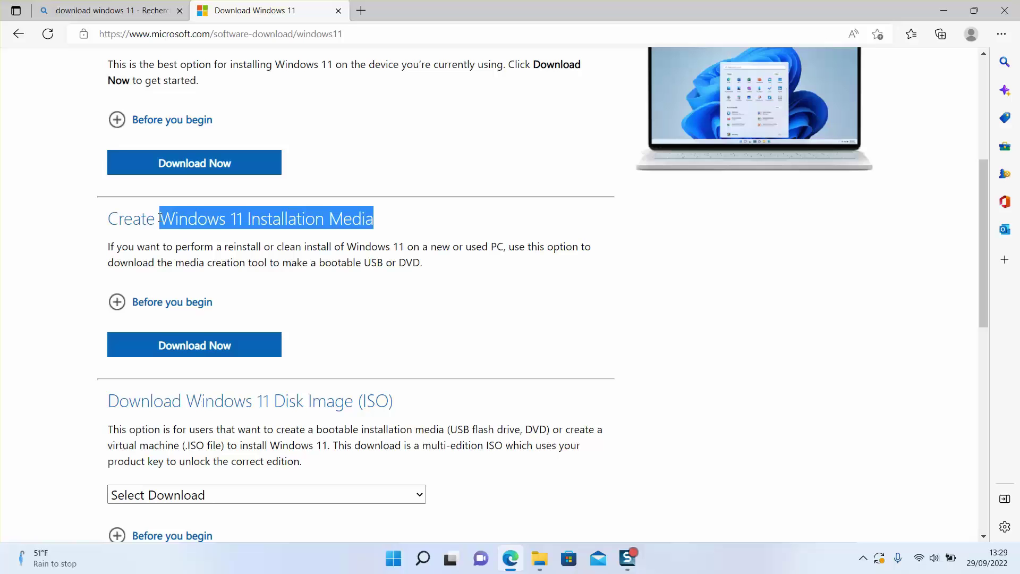
{"action": "left_click_drag", "start_coordinate": [243, 226], "coordinate": [107, 219]}
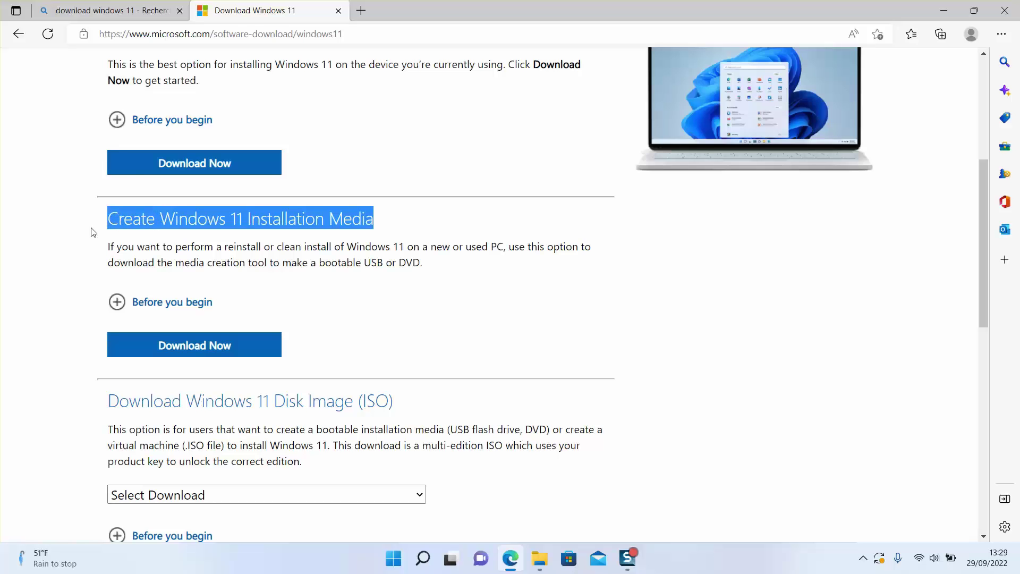
{"action": "left_click", "coordinate": [82, 249]}
{"action": "scroll", "coordinate": [89, 253], "scroll_direction": "down", "scroll_amount": 1}
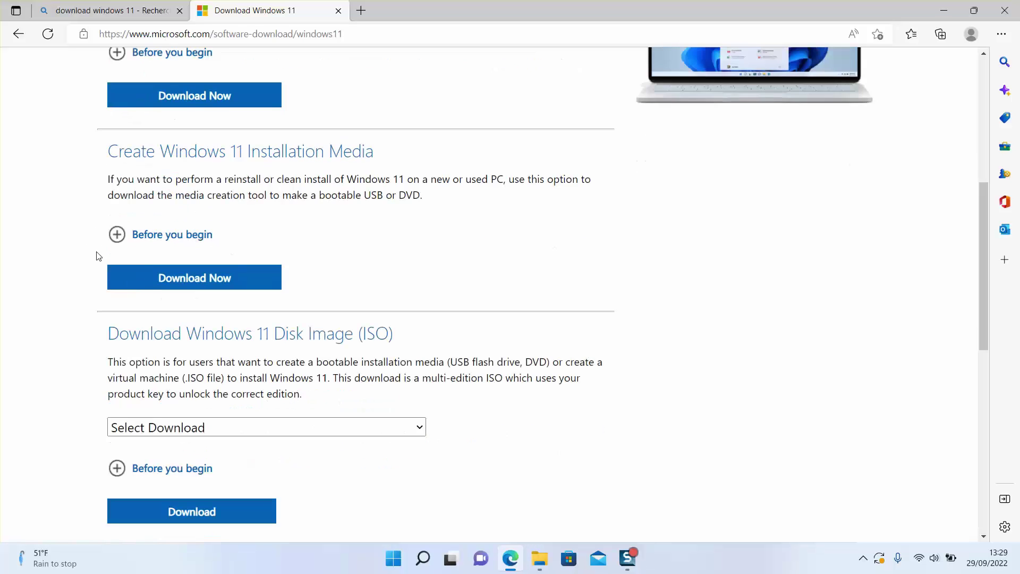
Download the media creation tool via Download Now and save it into the Downloads folder.
{"action": "left_click", "coordinate": [215, 276]}
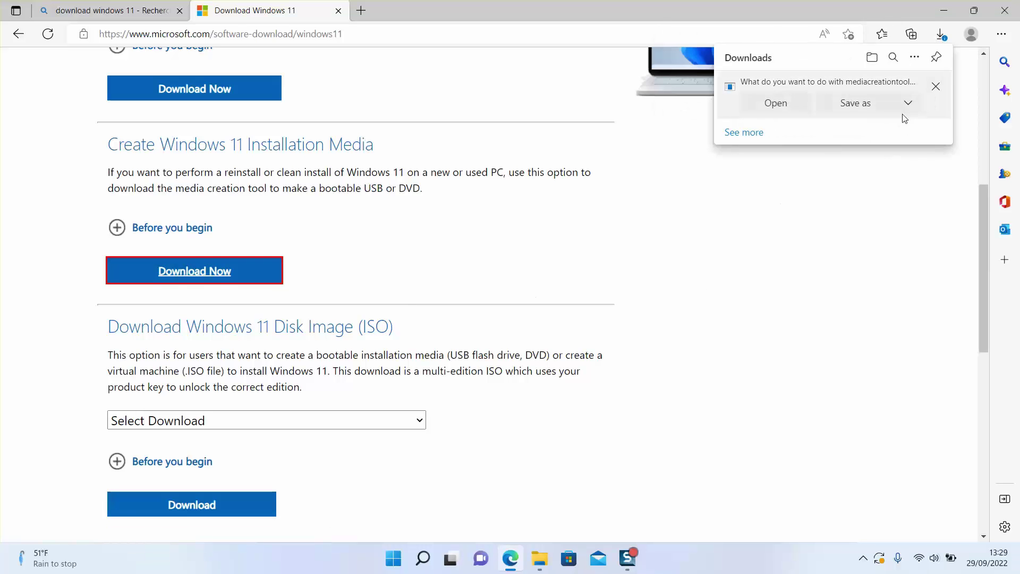
{"action": "left_click", "coordinate": [868, 109]}
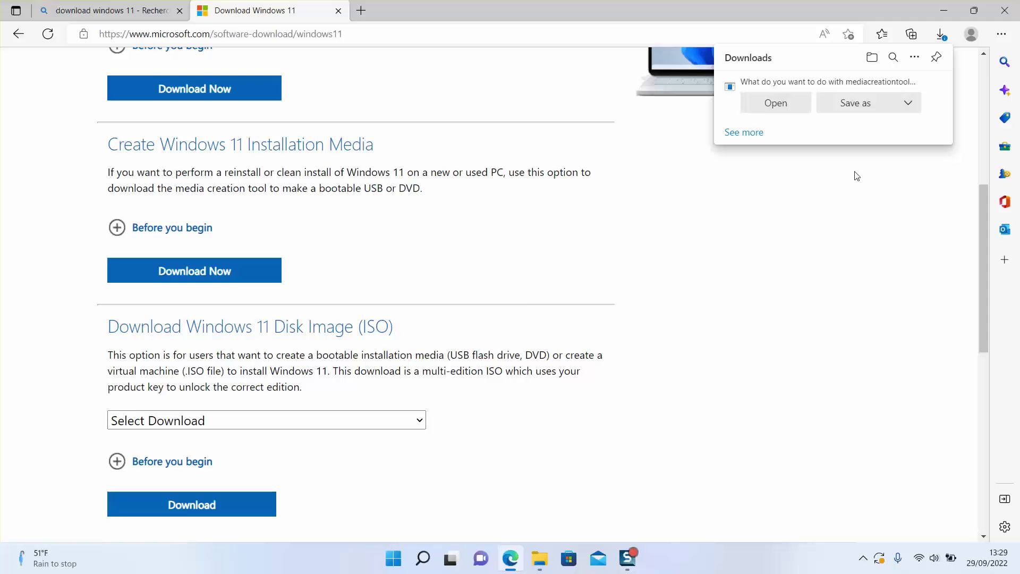
{"action": "scroll", "coordinate": [58, 186], "scroll_direction": "up", "scroll_amount": 2}
{"action": "scroll", "coordinate": [58, 186], "scroll_direction": "up", "scroll_amount": 3}
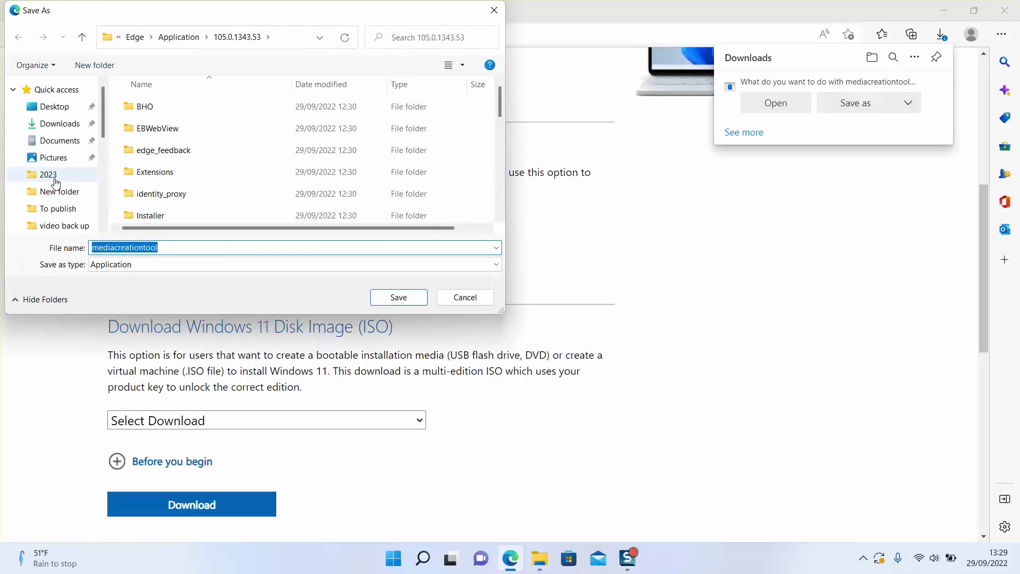
{"action": "left_click", "coordinate": [63, 123]}
{"action": "left_click", "coordinate": [398, 296]}
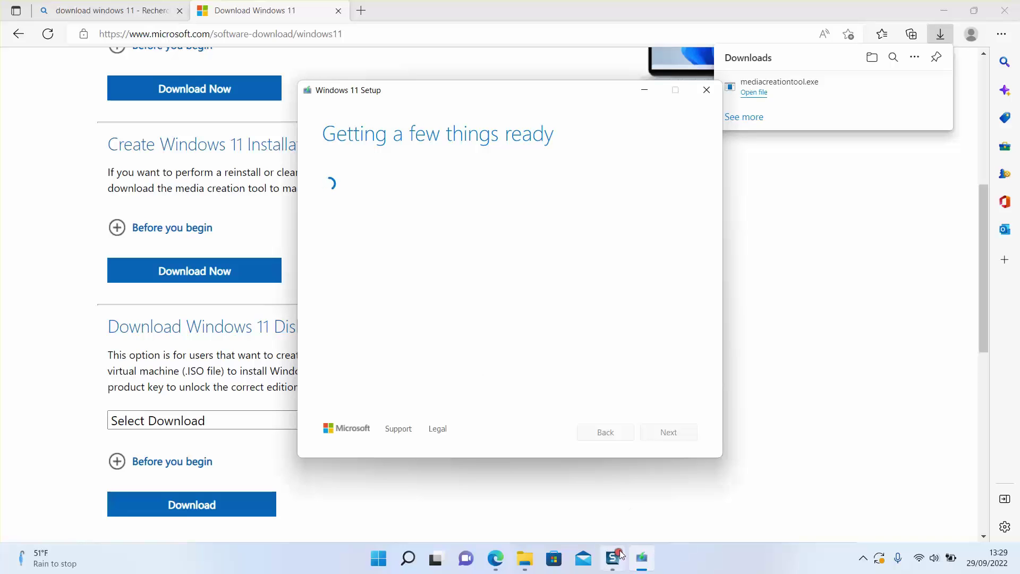
Check in This PC that the ESD-USB (I:) drive is empty, then minimise Explorer back to Setup.
{"action": "left_click", "coordinate": [524, 558]}
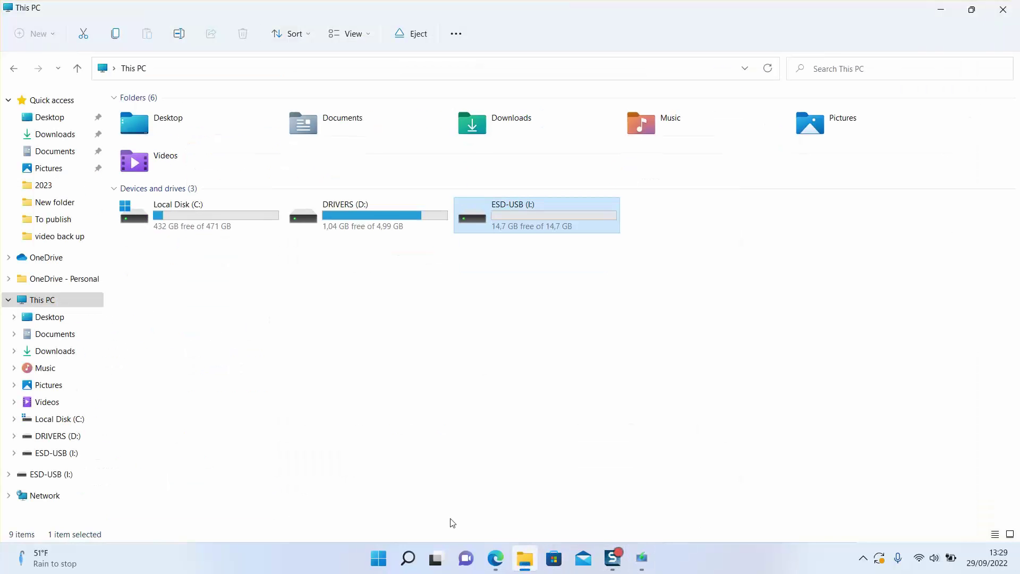
{"action": "left_click", "coordinate": [475, 279]}
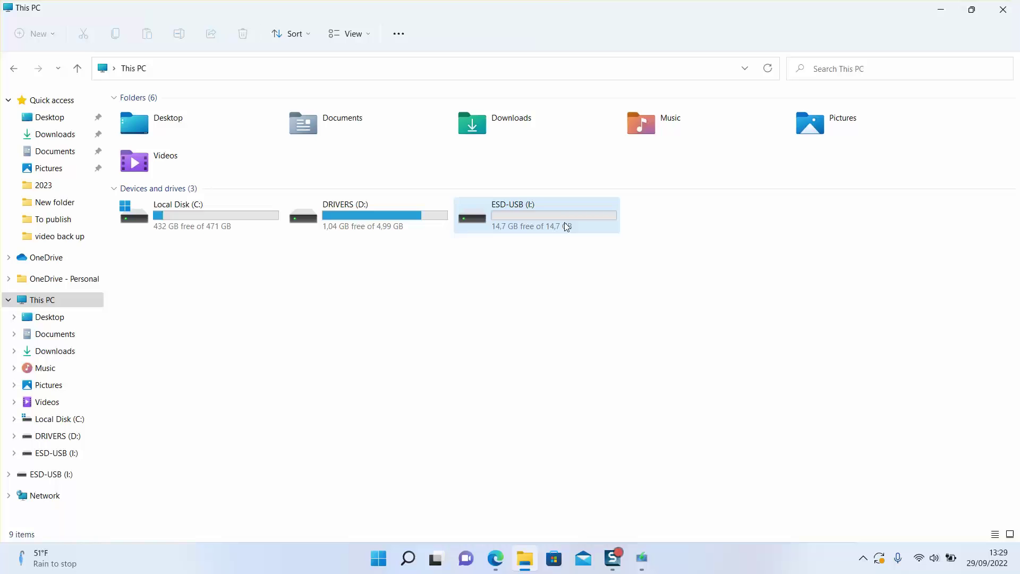
{"action": "left_click", "coordinate": [544, 217]}
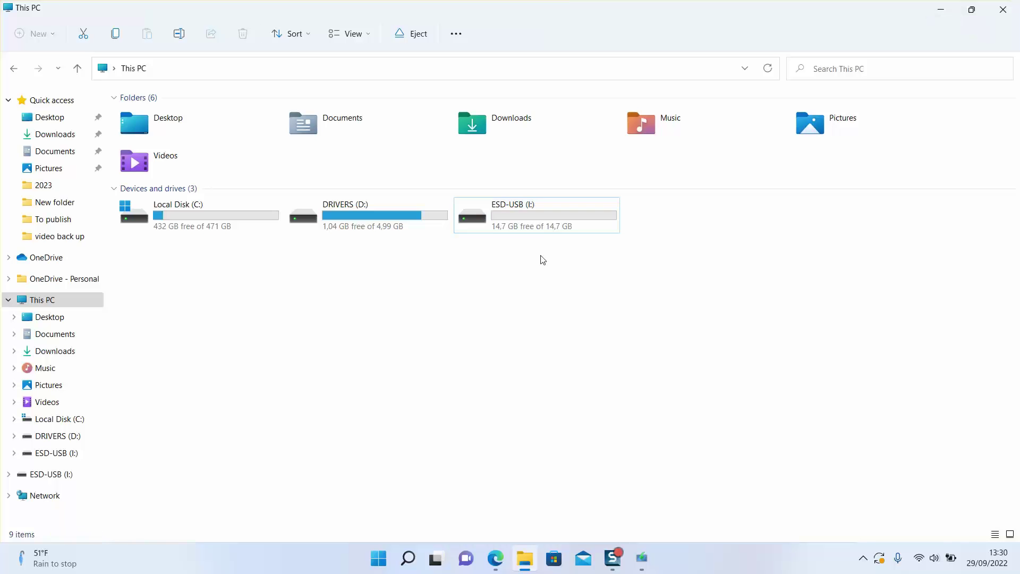
{"action": "double_click", "coordinate": [494, 222]}
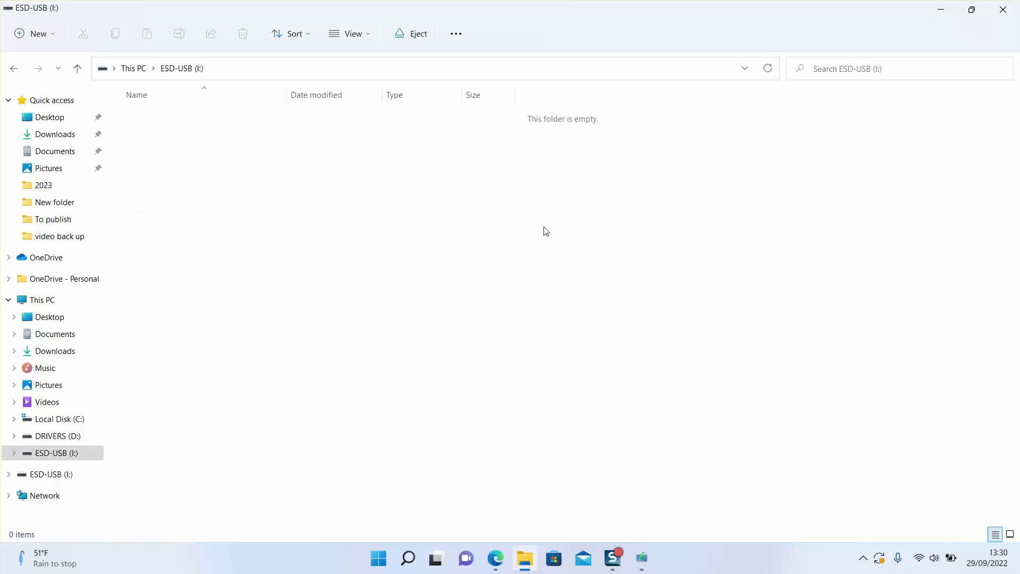
{"action": "left_click", "coordinate": [130, 68]}
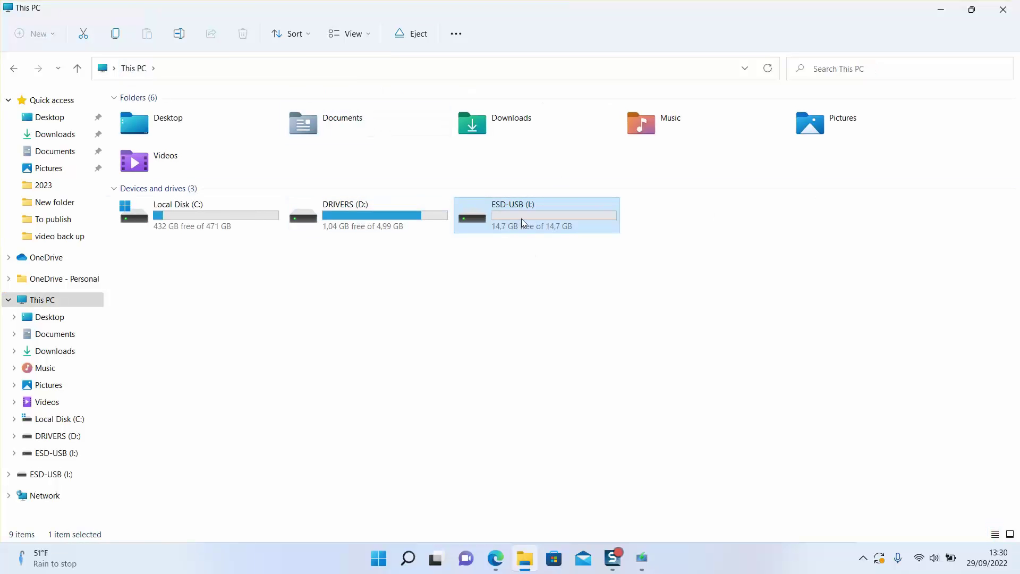
{"action": "left_click", "coordinate": [941, 10]}
{"action": "scroll", "coordinate": [409, 141], "scroll_direction": "down", "scroll_amount": 5}
{"action": "scroll", "coordinate": [408, 141], "scroll_direction": "down", "scroll_amount": 5}
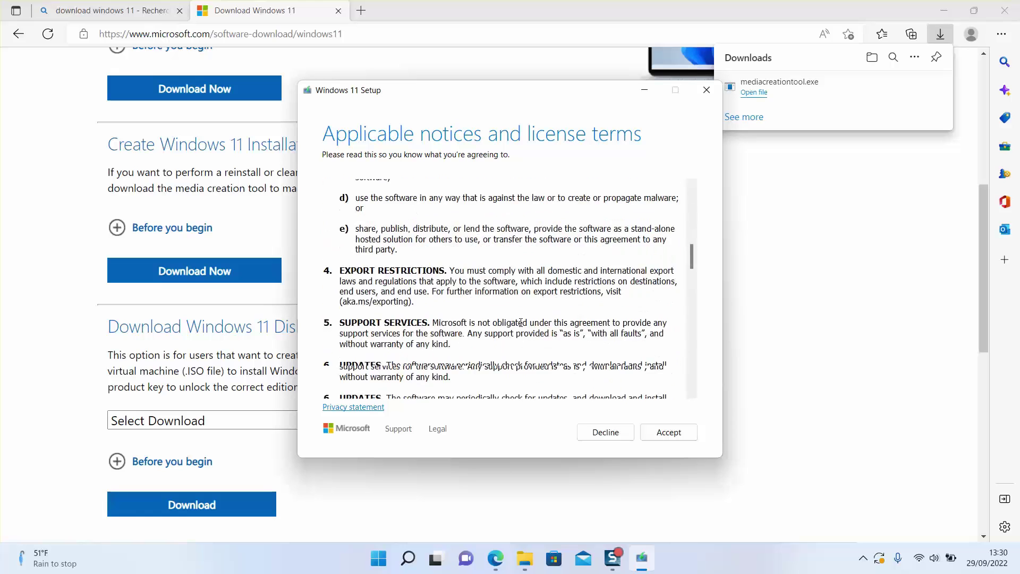
{"action": "scroll", "coordinate": [409, 141], "scroll_direction": "down", "scroll_amount": 5}
{"action": "scroll", "coordinate": [409, 140], "scroll_direction": "down", "scroll_amount": 5}
{"action": "scroll", "coordinate": [558, 343], "scroll_direction": "down", "scroll_amount": 3}
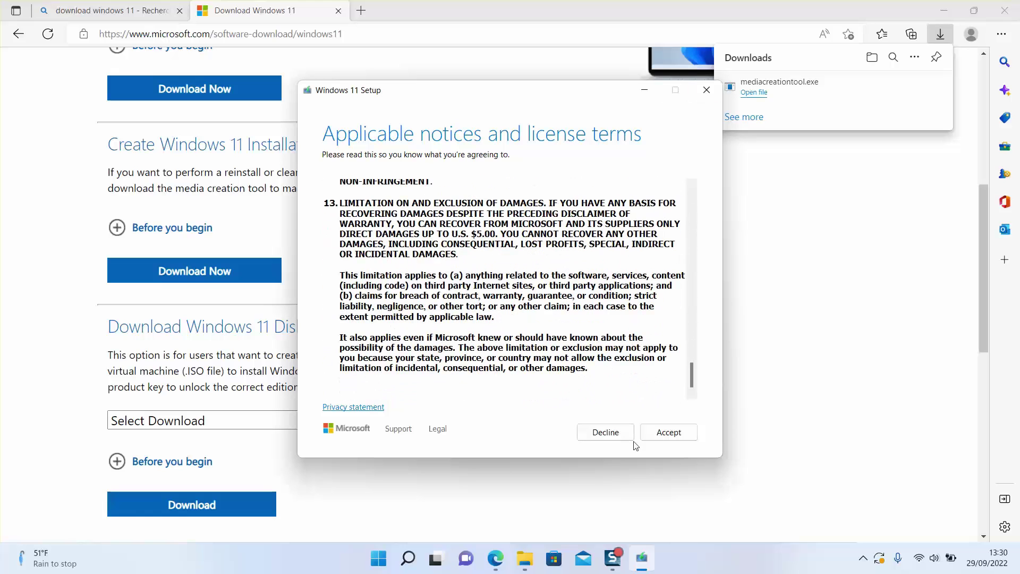
Accept the Windows 11 license terms to reach the language and edition page.
{"action": "left_click", "coordinate": [667, 435]}
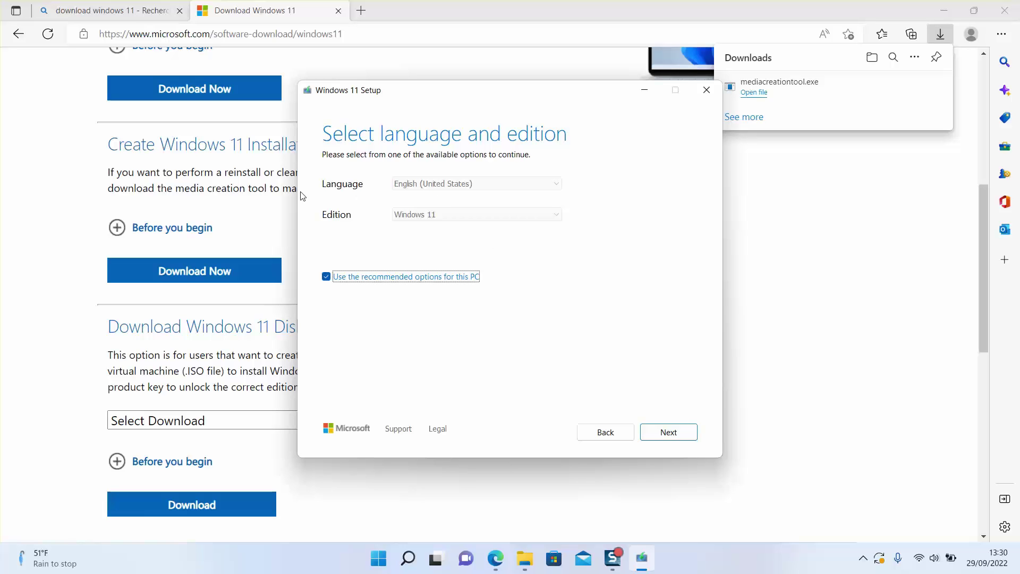
Drop the recommended options, keep English (United States) and Windows 11, and continue to media choice.
{"action": "left_click", "coordinate": [328, 278]}
{"action": "left_click", "coordinate": [457, 185]}
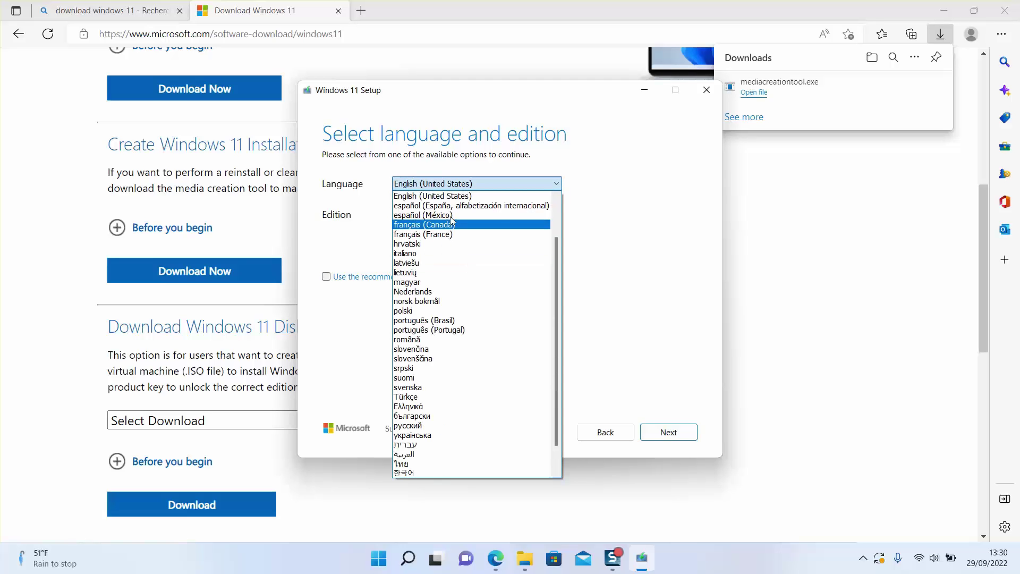
{"action": "left_click", "coordinate": [603, 250]}
{"action": "left_click", "coordinate": [489, 215]}
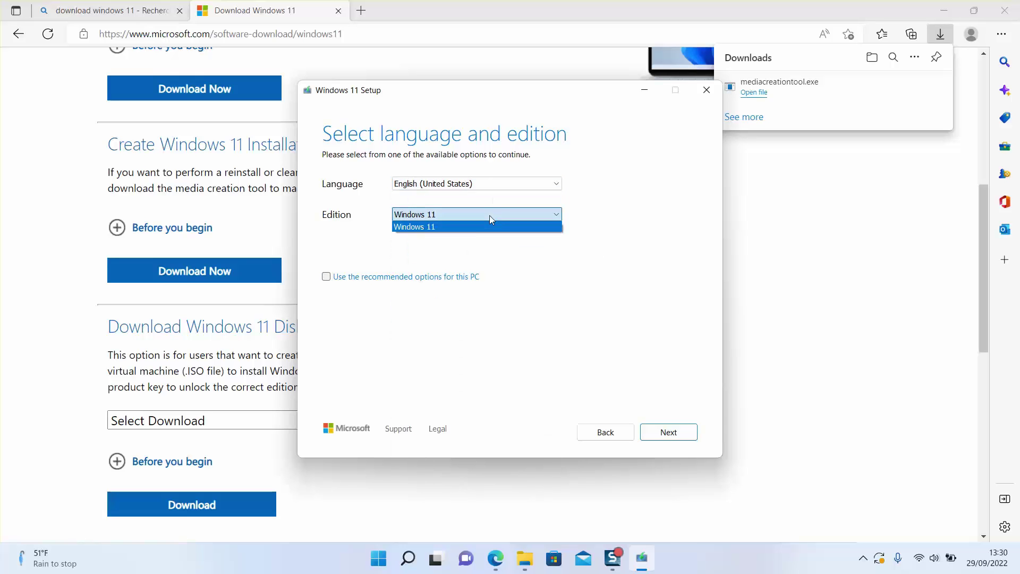
{"action": "left_click", "coordinate": [472, 227]}
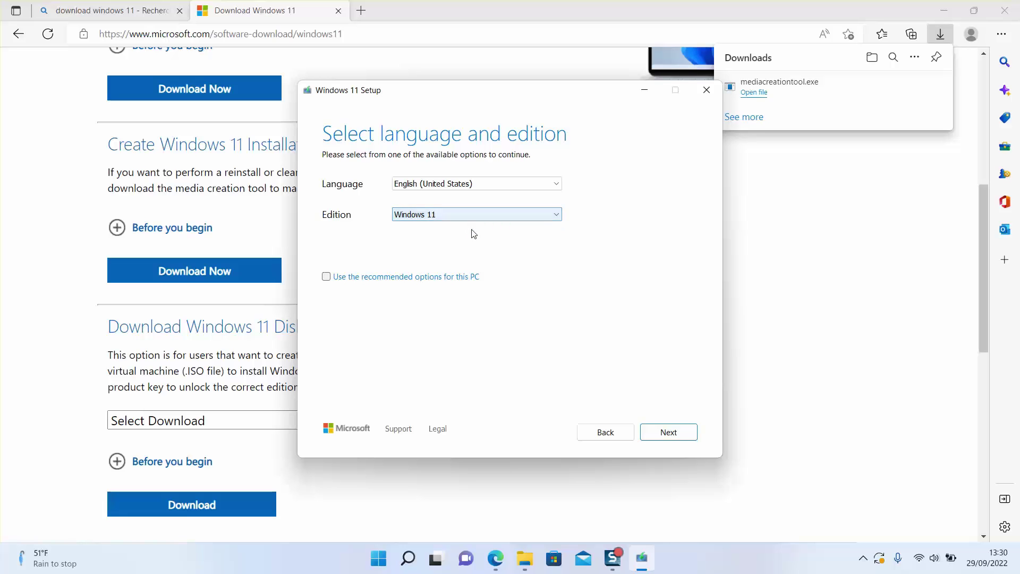
{"action": "left_click", "coordinate": [669, 432]}
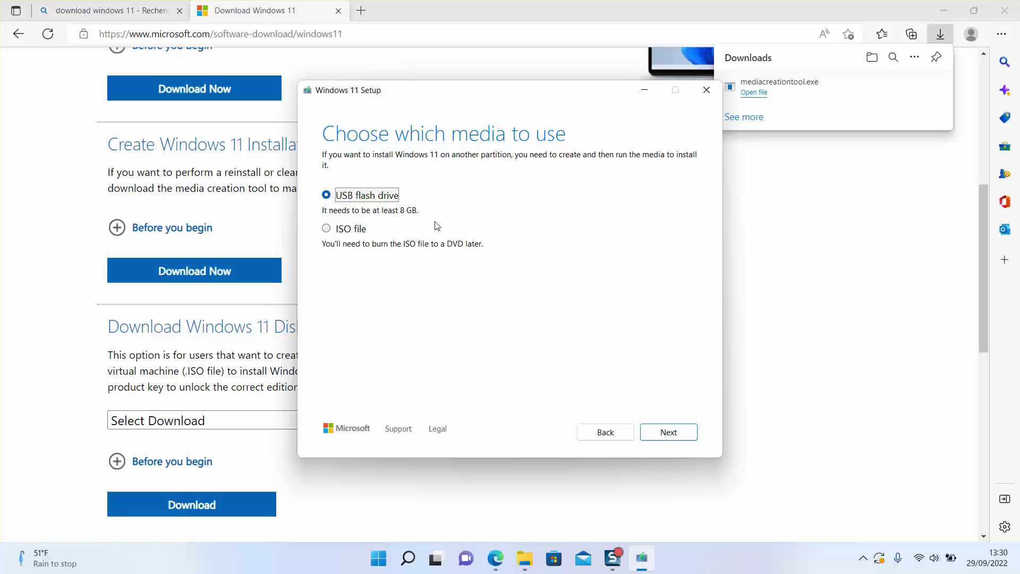
Choose USB flash drive, target ESD-USB (I:) after checking it in Explorer, and start the Windows 11 download.
{"action": "left_click", "coordinate": [672, 431]}
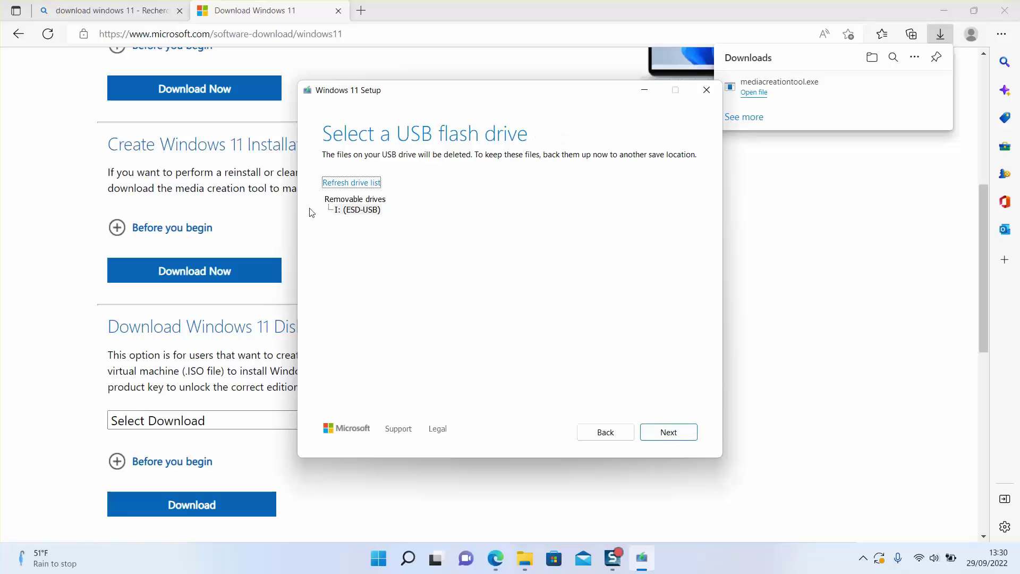
{"action": "left_click", "coordinate": [353, 213]}
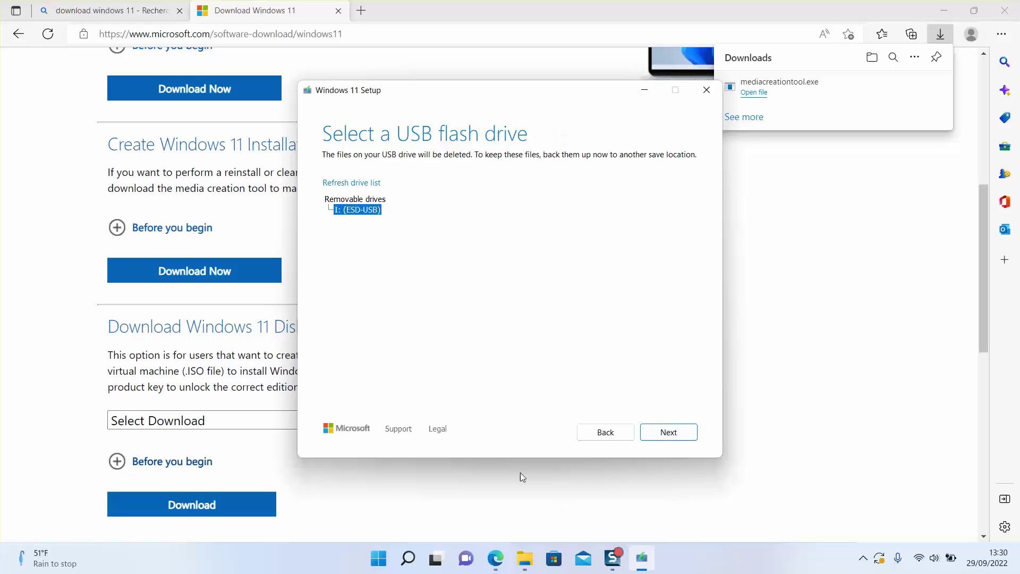
{"action": "left_click", "coordinate": [524, 560]}
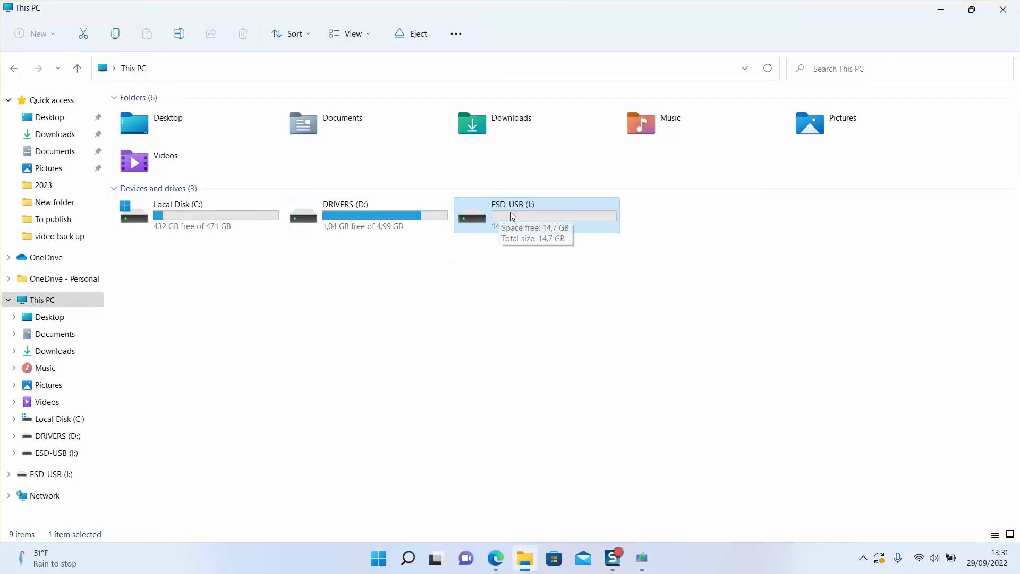
{"action": "left_click", "coordinate": [943, 12]}
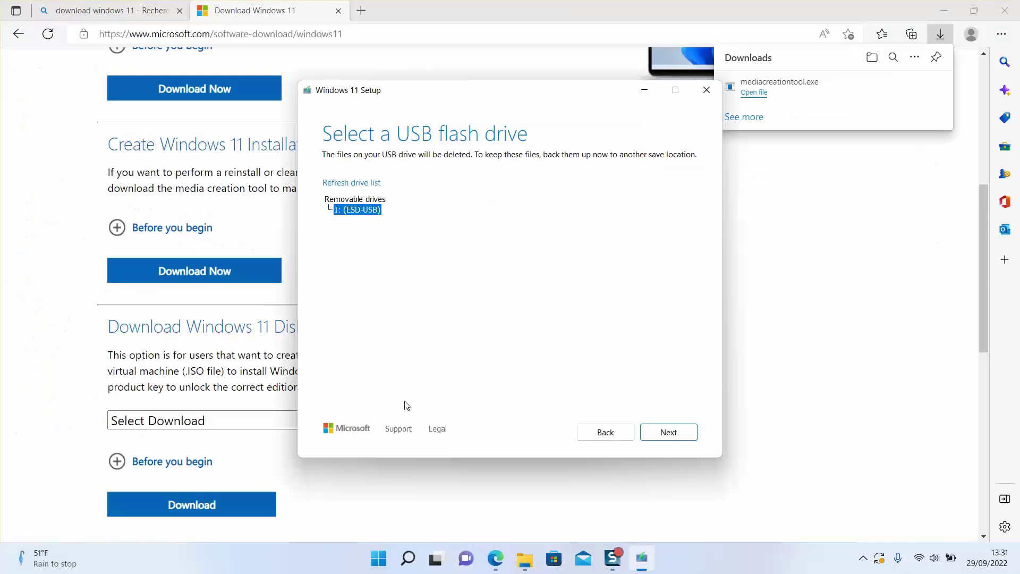
{"action": "left_click", "coordinate": [663, 433]}
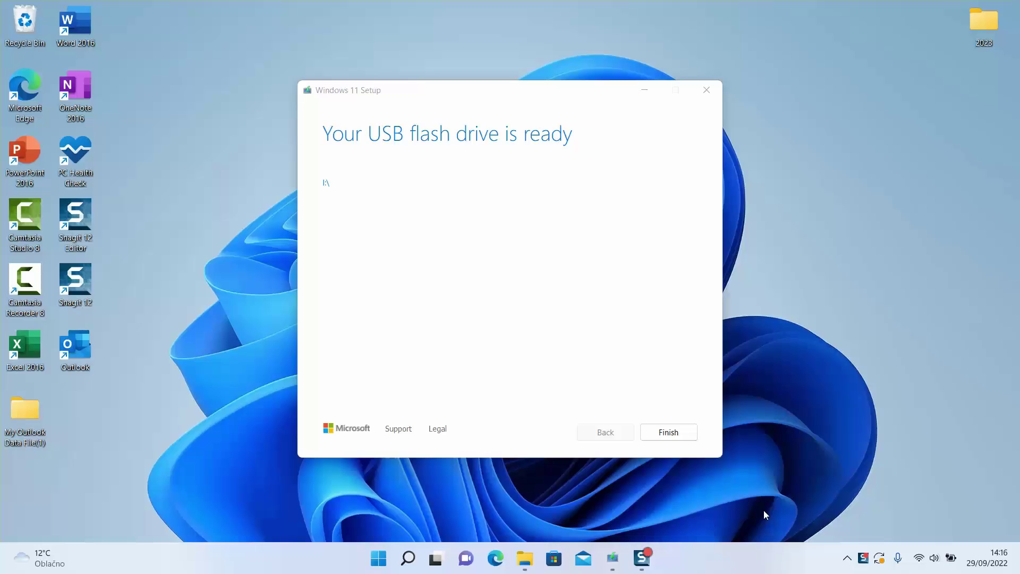
Finish the tool, open ESD-USB (I:) in a new Explorer window and launch setup from it.
{"action": "left_click", "coordinate": [667, 439]}
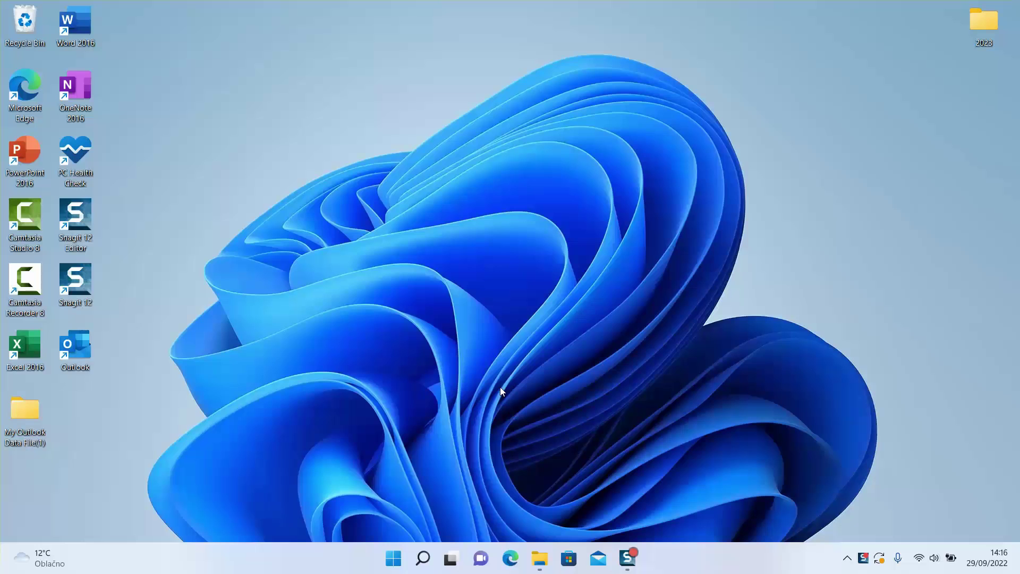
{"action": "key", "text": "super+e"}
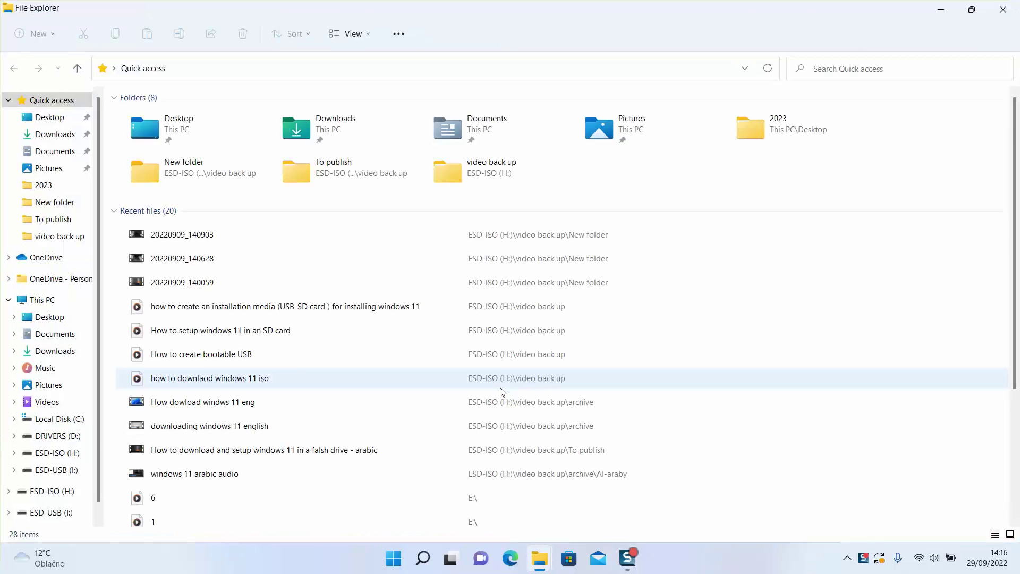
{"action": "left_click", "coordinate": [48, 301]}
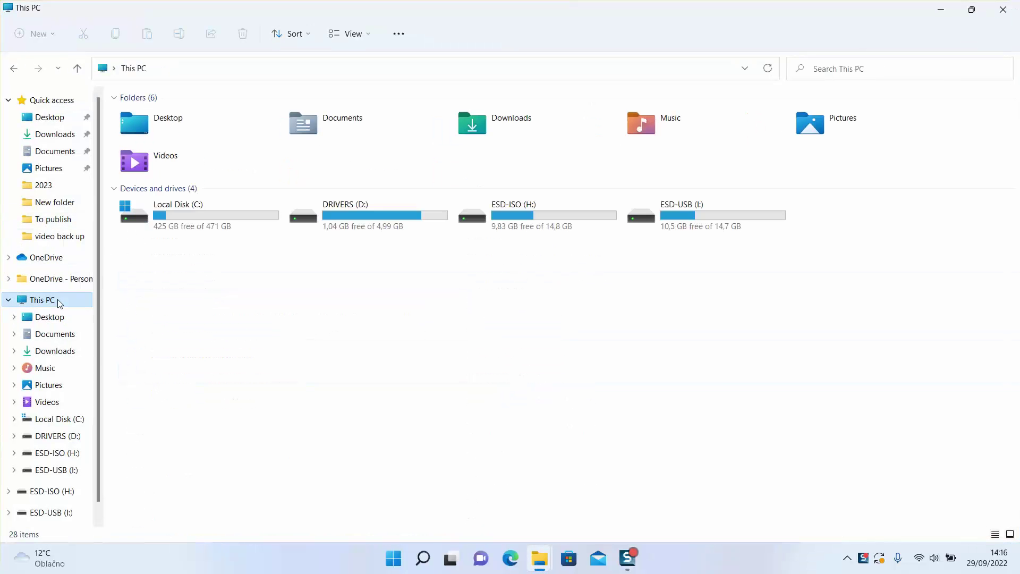
{"action": "double_click", "coordinate": [662, 225]}
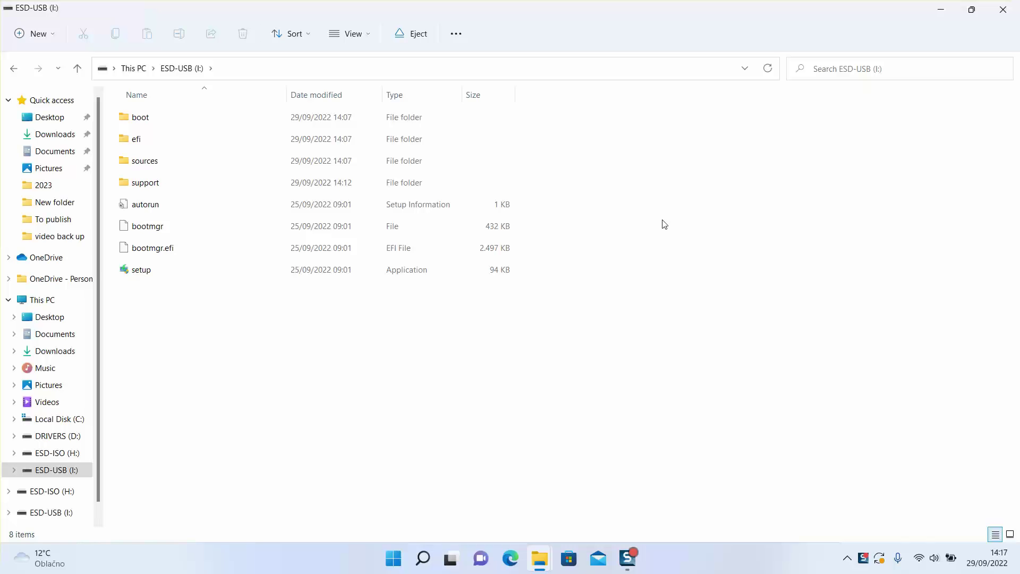
{"action": "double_click", "coordinate": [208, 273]}
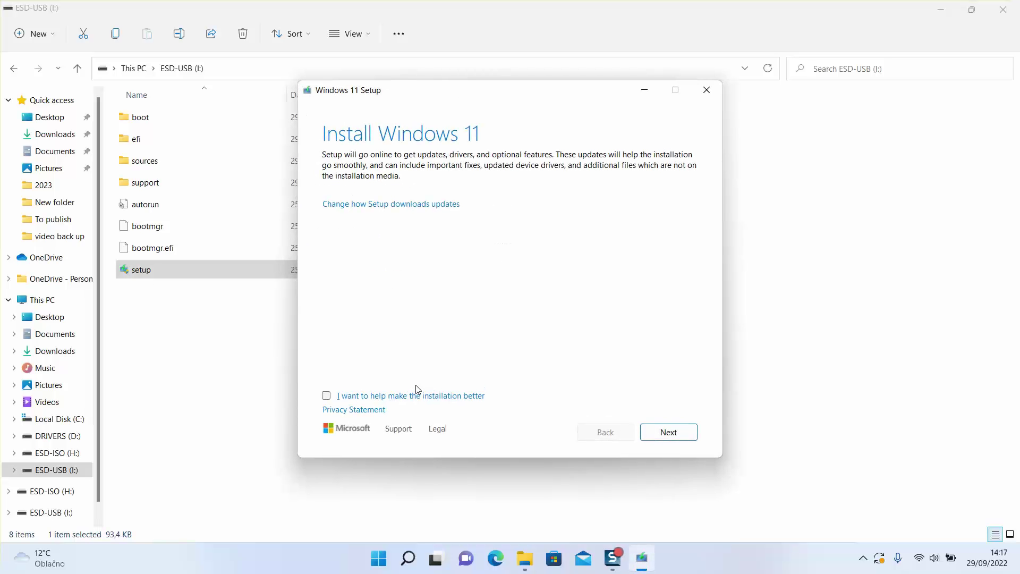
Opt in to improving the installation, choose 'Not right now' for updates, and continue to the licence terms.
{"action": "left_click", "coordinate": [328, 395]}
{"action": "left_click", "coordinate": [392, 206]}
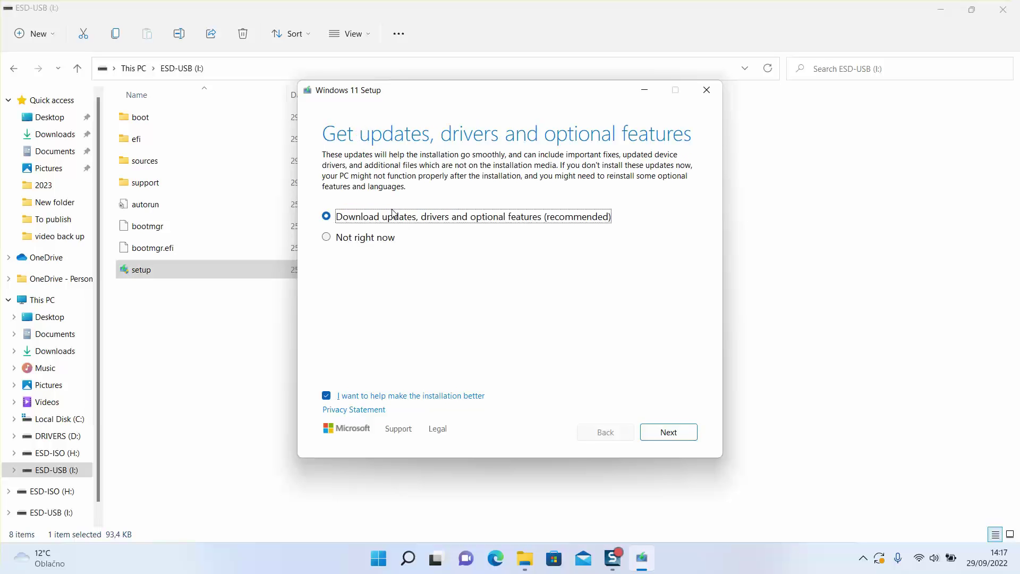
{"action": "left_click", "coordinate": [340, 246]}
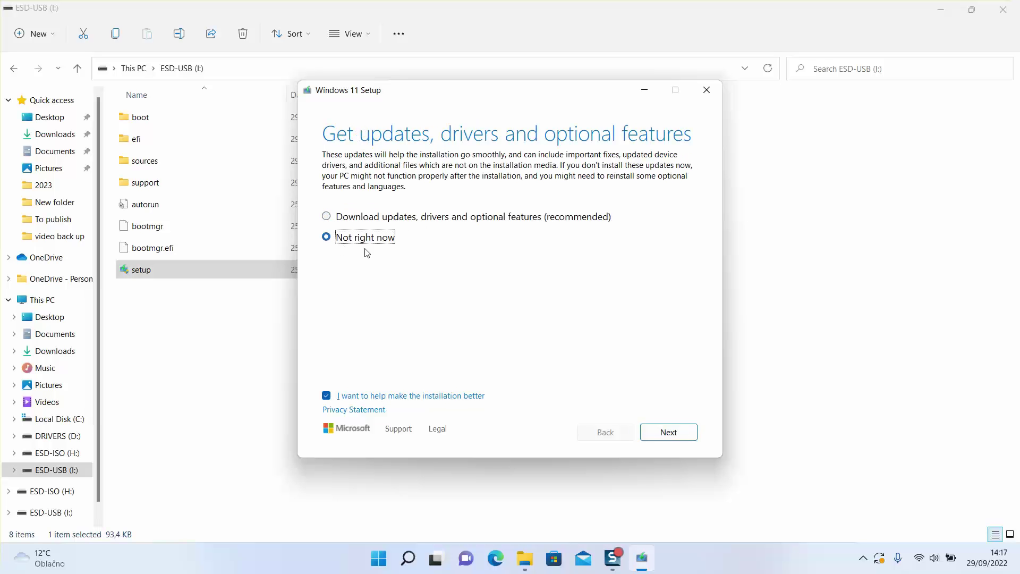
{"action": "left_click", "coordinate": [676, 435]}
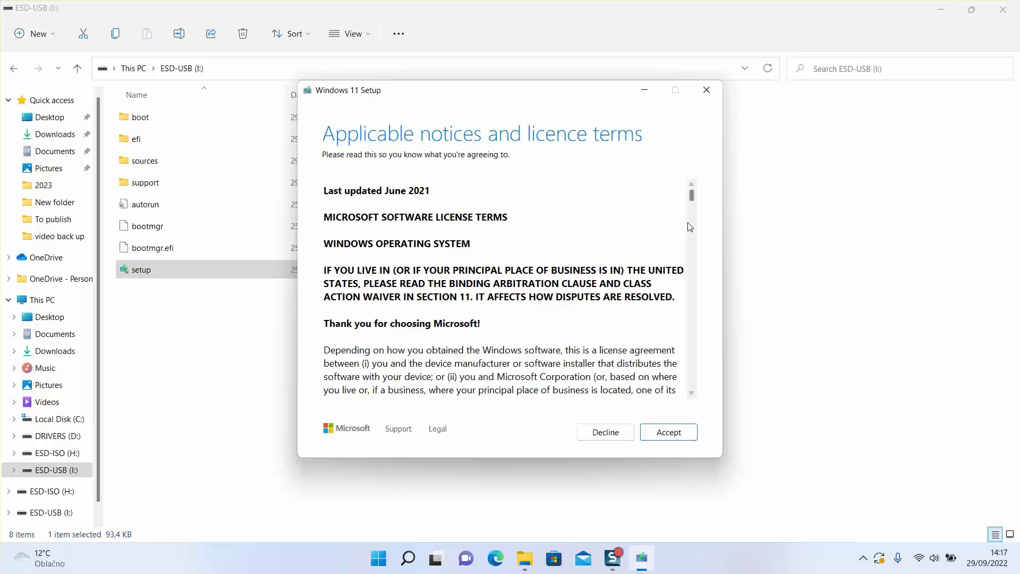
{"action": "scroll", "coordinate": [691, 207], "scroll_direction": "down", "scroll_amount": 3}
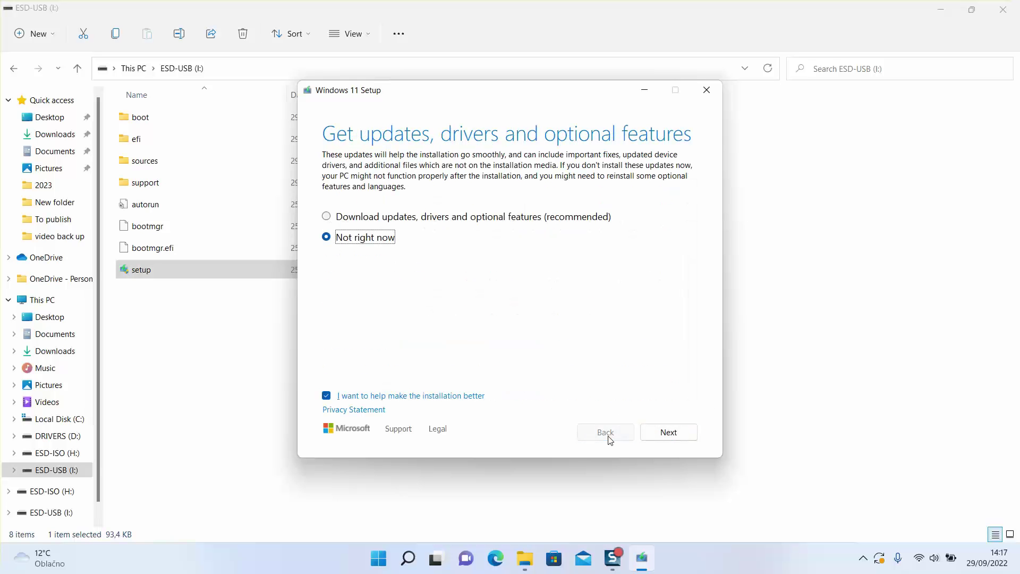
Close Windows 11 Setup and confirm quitting without installing.
{"action": "left_click", "coordinate": [704, 90]}
{"action": "left_click", "coordinate": [503, 327]}
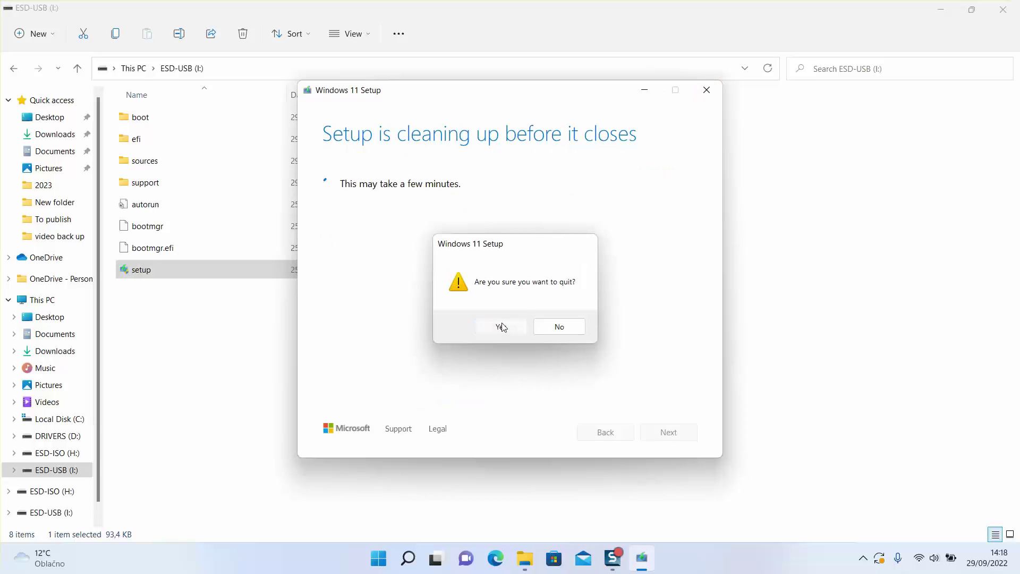